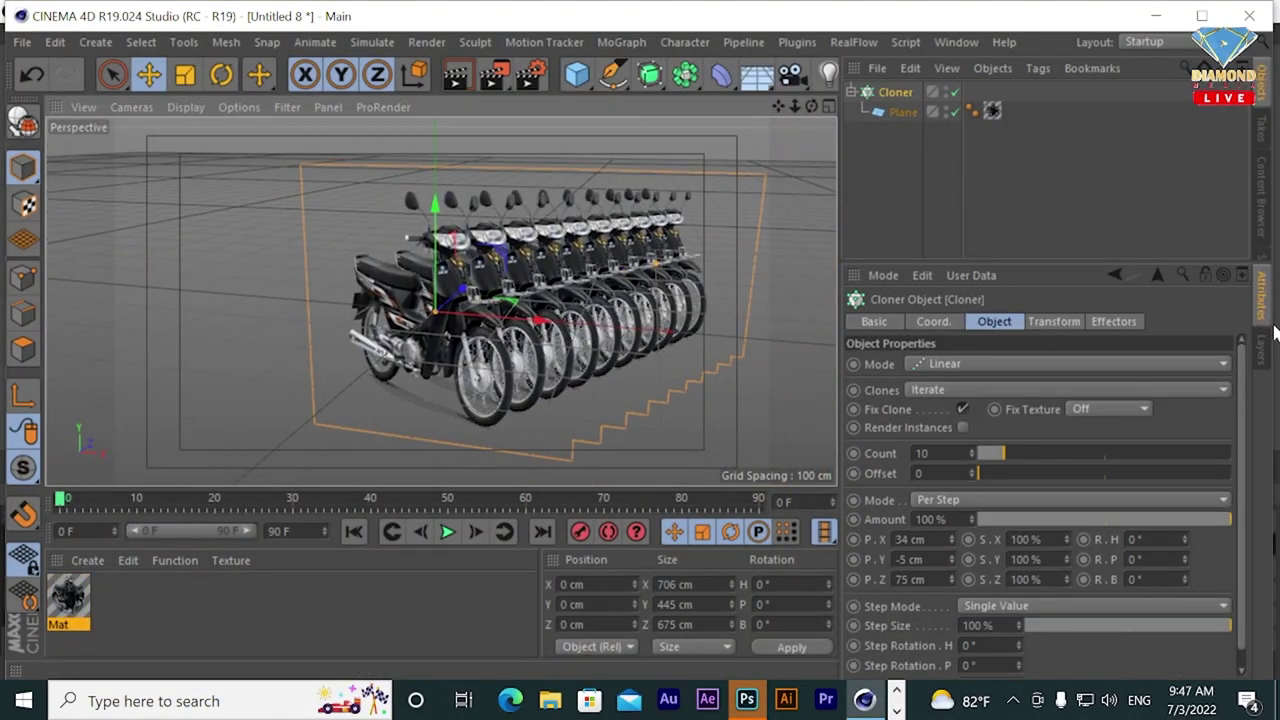
Add a Step effector to the motorcycle cloner and reshape its spline curve
{"action": "left_click", "coordinate": [621, 42]}
{"action": "mouse_move", "coordinate": [660, 72]}
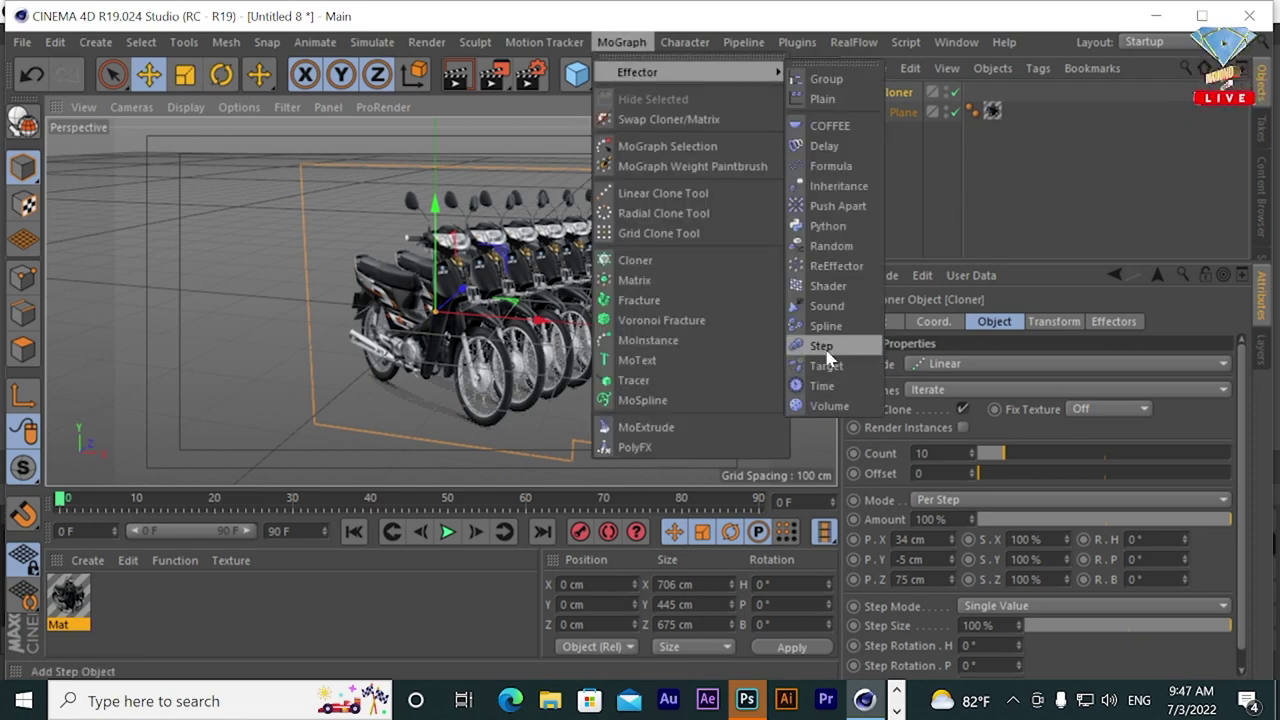
{"action": "left_click", "coordinate": [821, 346]}
{"action": "left_click_drag", "start_coordinate": [932, 500], "coordinate": [932, 447]}
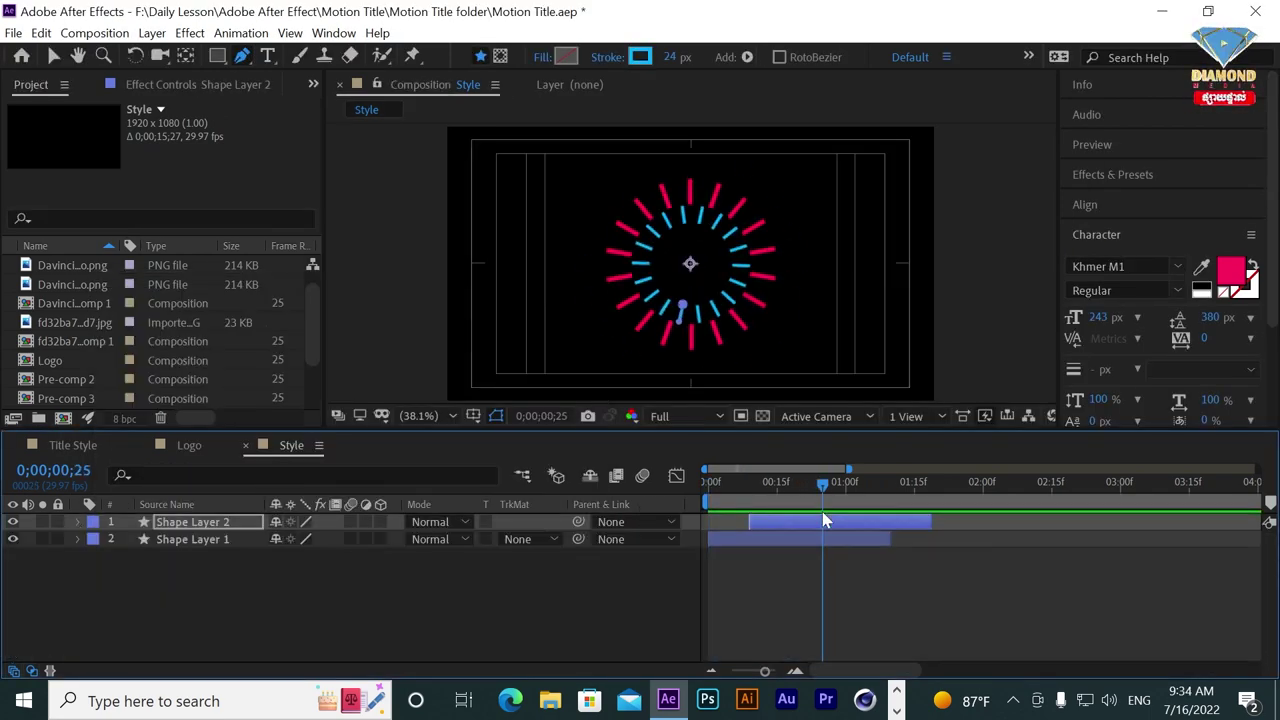
Reveal the shape layer's properties and scrub through the spoke animation
{"action": "left_click", "coordinate": [78, 522]}
{"action": "left_click_drag", "start_coordinate": [852, 486], "coordinate": [786, 486]}
{"action": "left_click", "coordinate": [78, 522]}
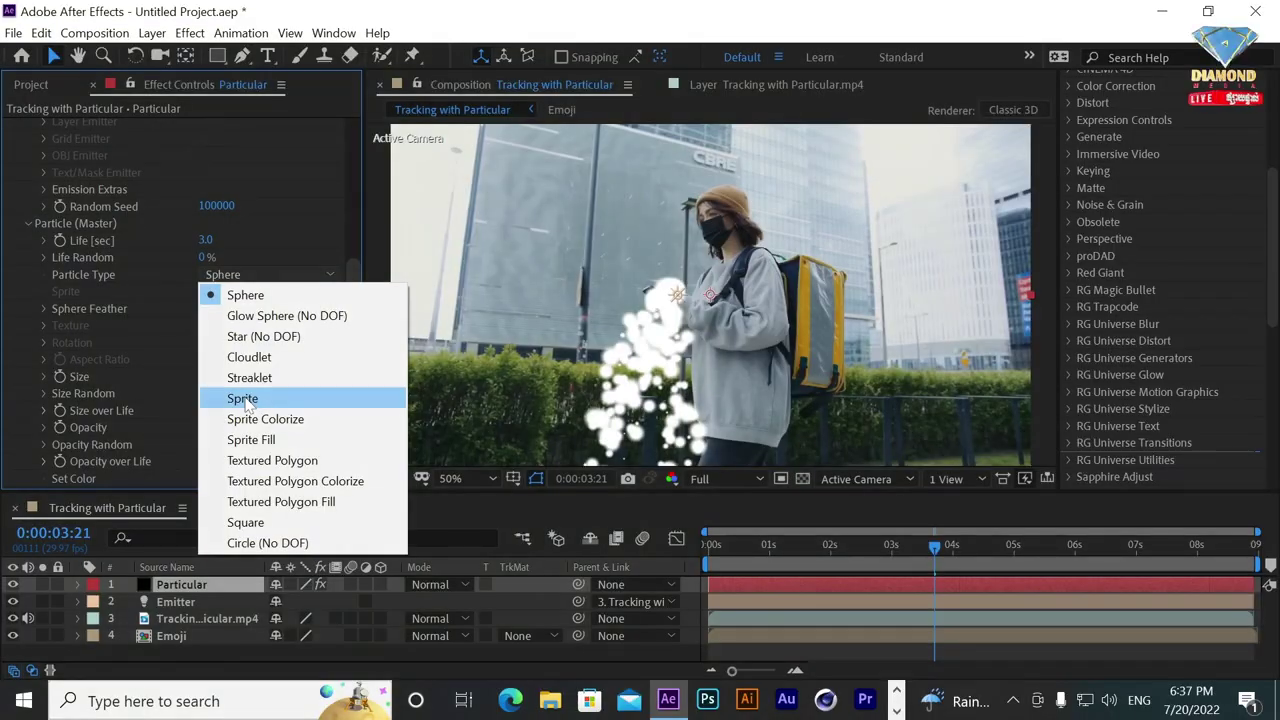
Set Particular's Particle Type to Sprite and choose a random Texture Time Sampling mode
{"action": "left_click", "coordinate": [243, 399]}
{"action": "left_click", "coordinate": [268, 359]}
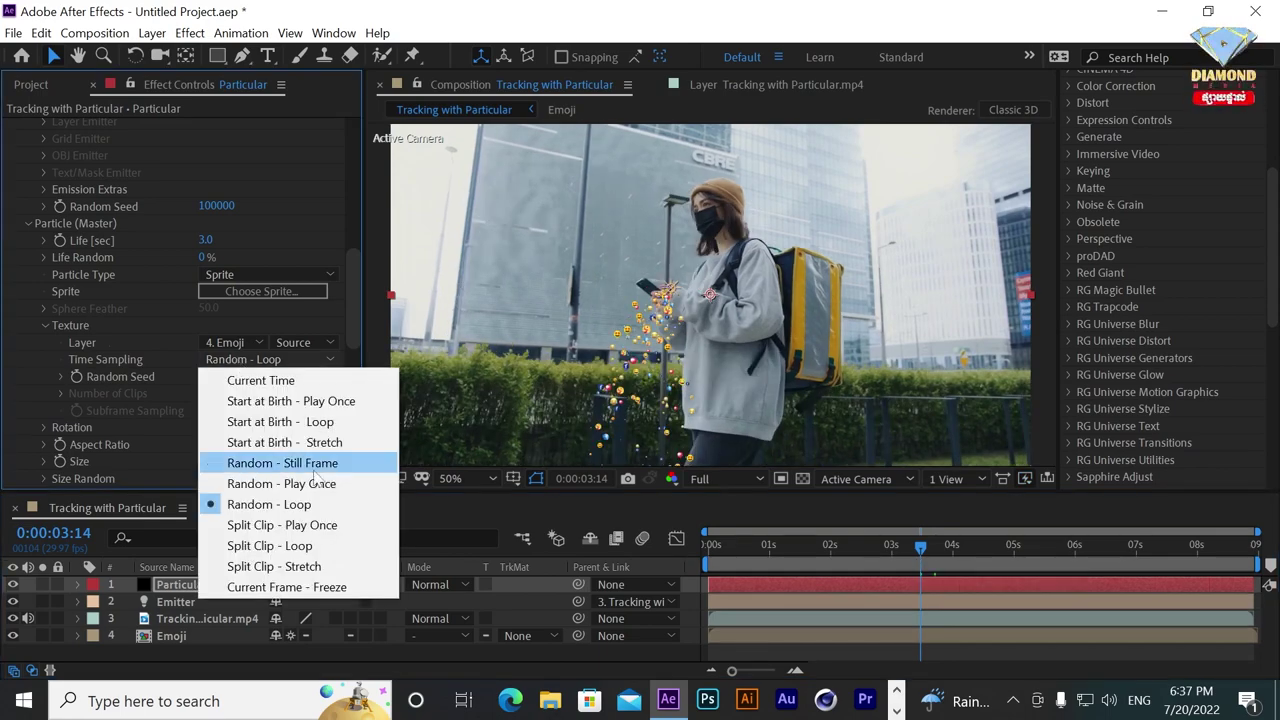
{"action": "left_click", "coordinate": [250, 462]}
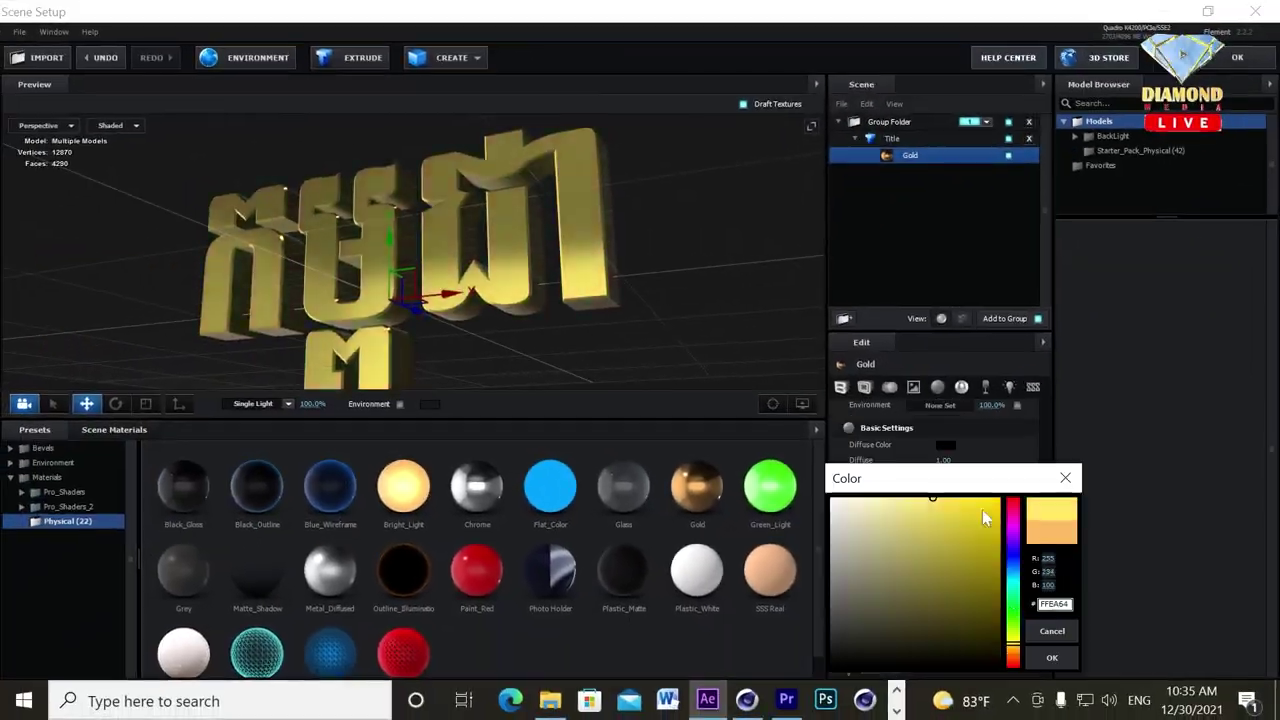
Confirm the FFEA64 pale yellow gold material, view extrusion settings, and switch lighting to Basic
{"action": "left_click", "coordinate": [1050, 550]}
{"action": "left_click", "coordinate": [890, 138]}
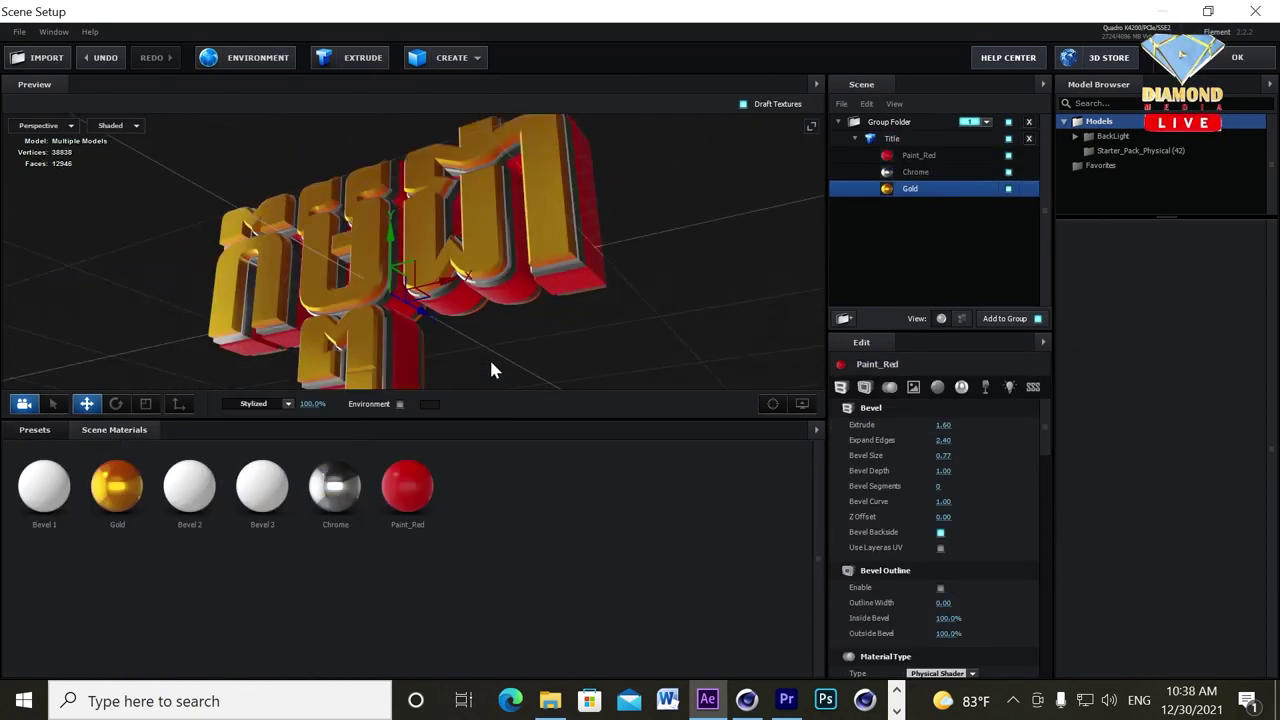
{"action": "left_click", "coordinate": [287, 403]}
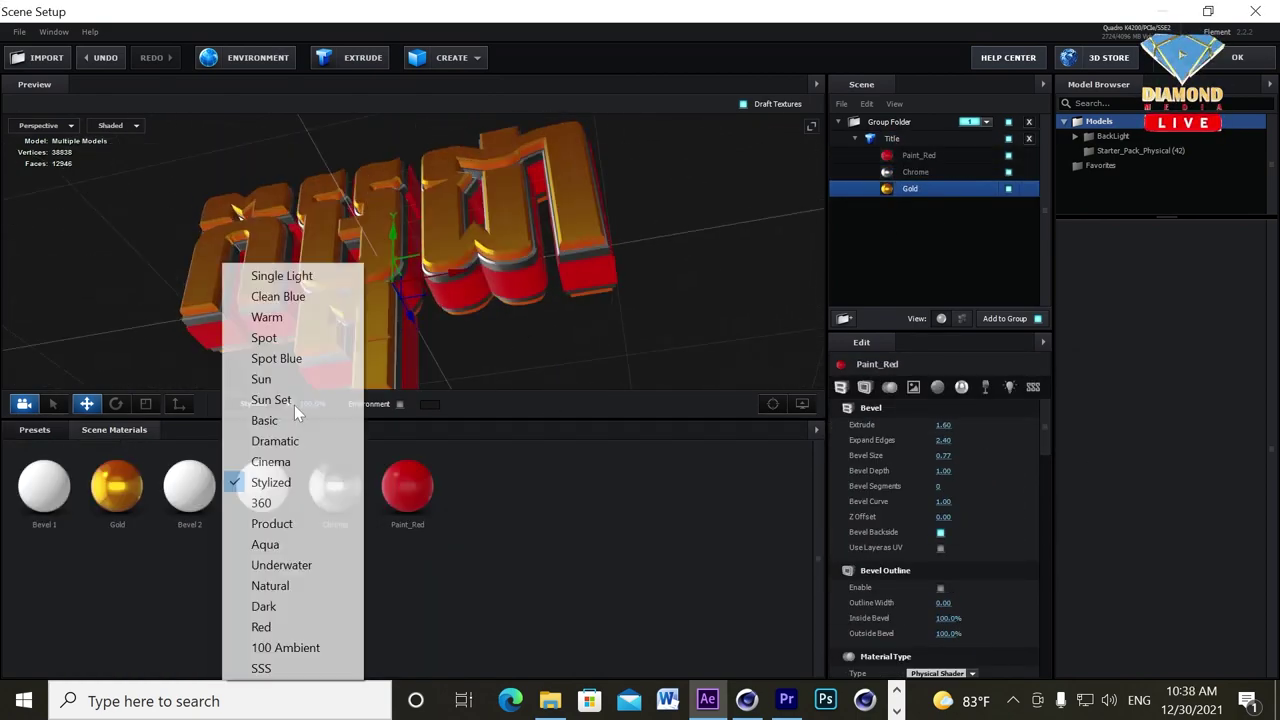
{"action": "left_click", "coordinate": [34, 430]}
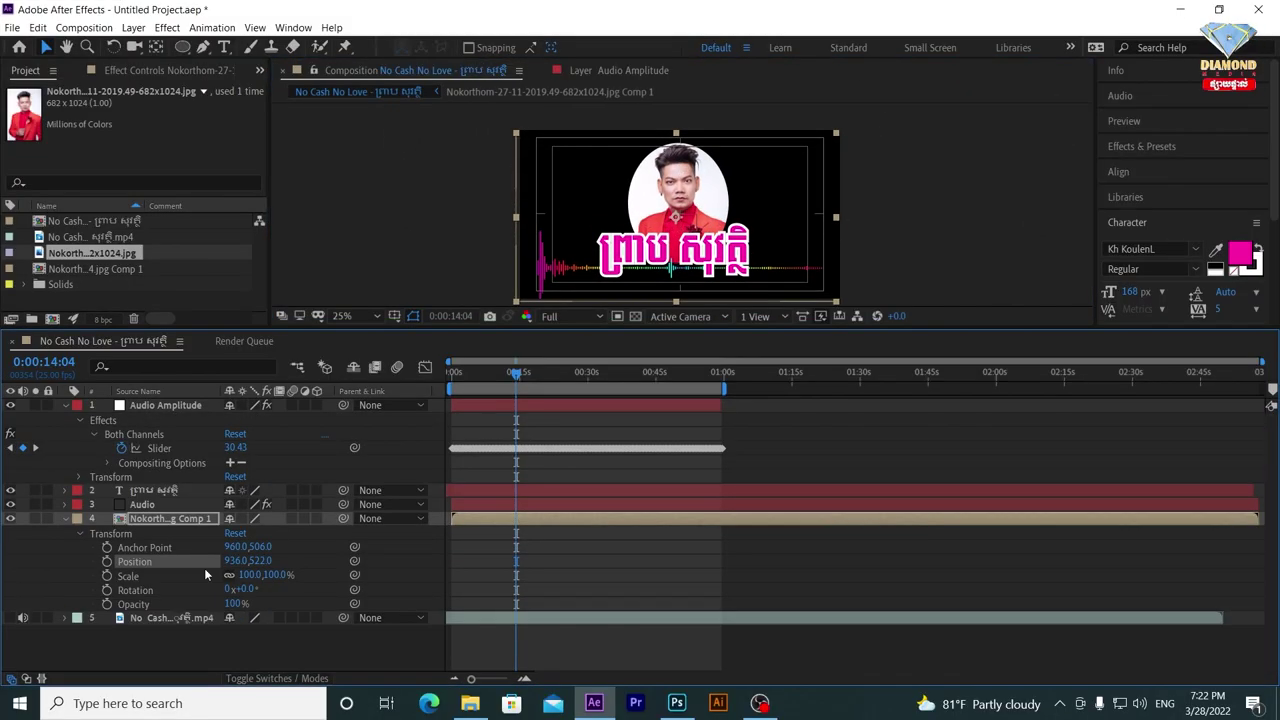
Link the photo's Scale to the Audio Amplitude slider via expression and add a Formula deformer
{"action": "left_click", "coordinate": [107, 576], "text": "alt"}
{"action": "left_click_drag", "start_coordinate": [271, 589], "coordinate": [213, 453]}
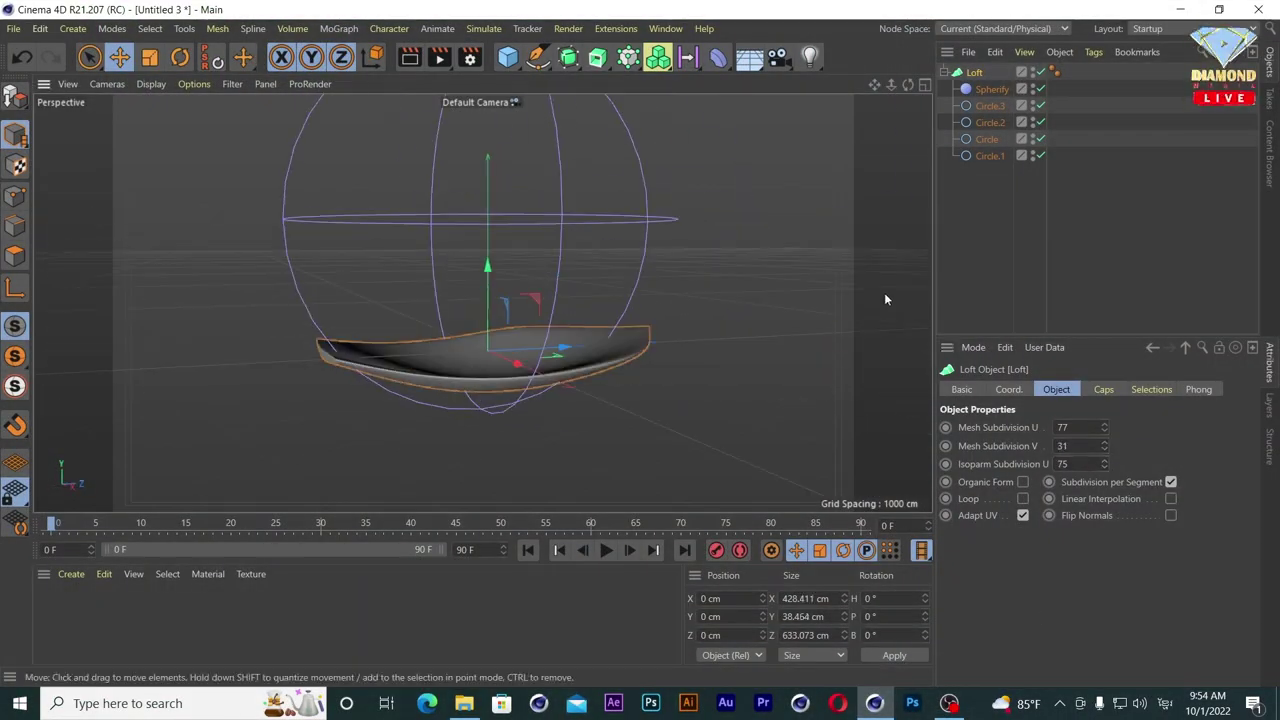
{"action": "left_click", "coordinate": [718, 57]}
{"action": "left_click", "coordinate": [903, 257]}
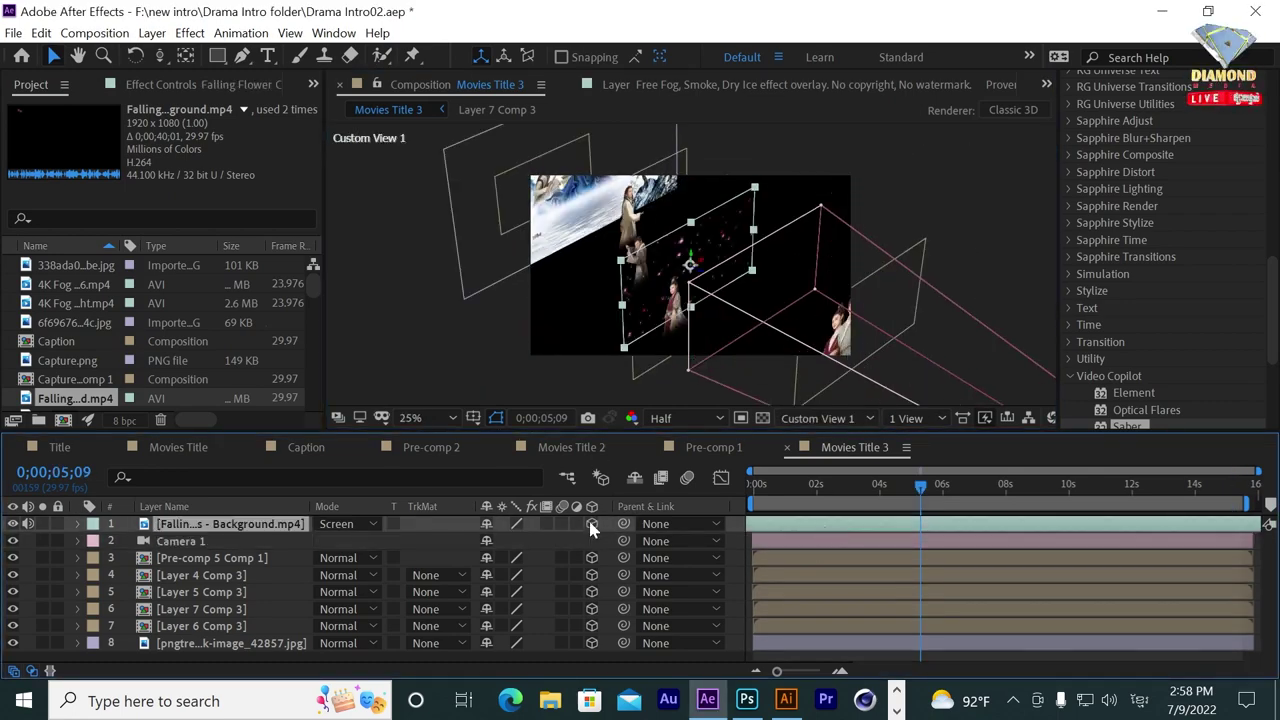
Add the fog clip as the top layer in Screen mode and expand the Light layer
{"action": "left_click", "coordinate": [817, 168]}
{"action": "left_click", "coordinate": [958, 498]}
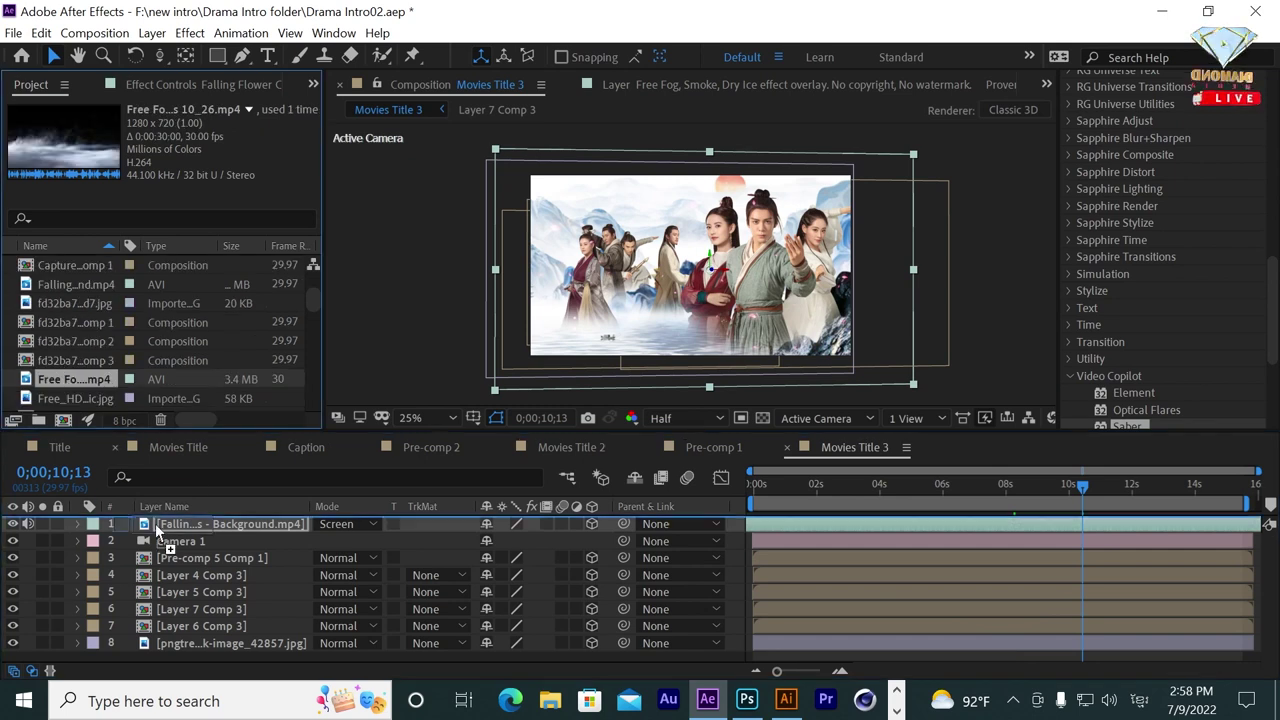
{"action": "left_click_drag", "start_coordinate": [155, 523], "coordinate": [155, 524]}
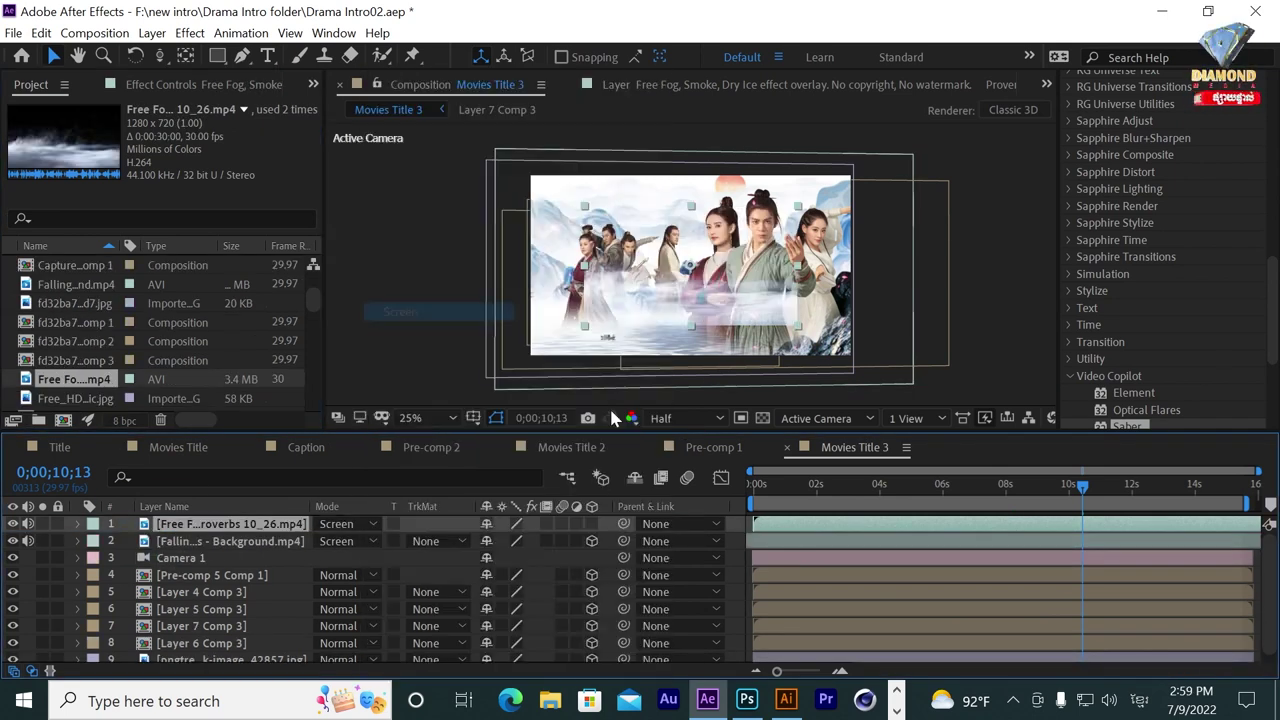
{"action": "key", "text": "alt+shift+s"}
{"action": "key", "text": "F11"}
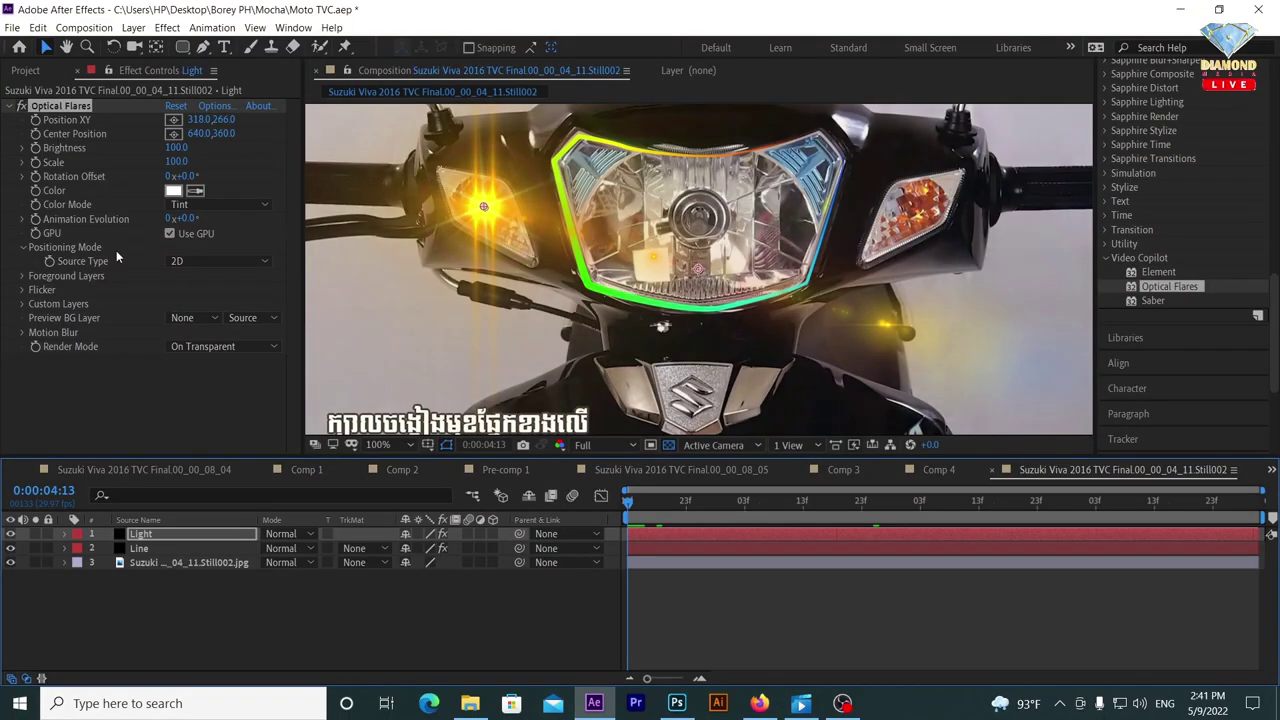
{"action": "left_click", "coordinate": [64, 467]}
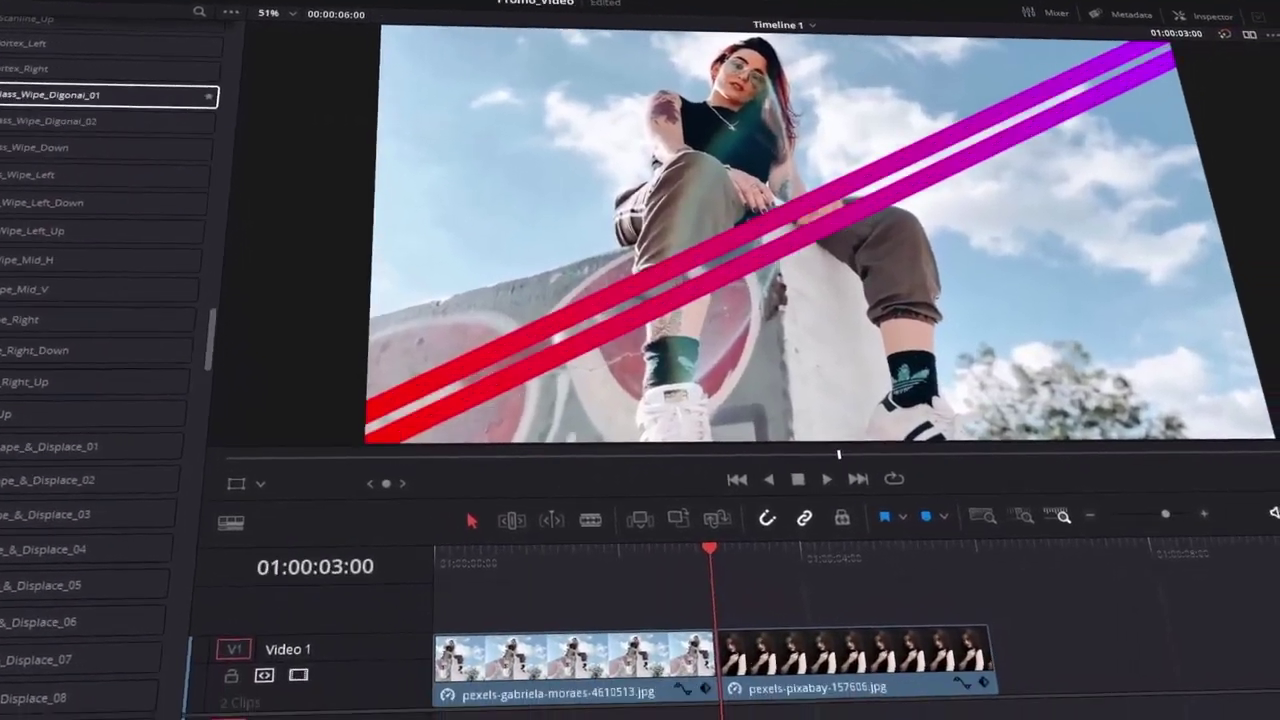
Drop Glass_Wipe_Diagonal_01 onto the cut between the two photo clips and scrub to preview
{"action": "left_click_drag", "start_coordinate": [170, 130], "coordinate": [585, 590]}
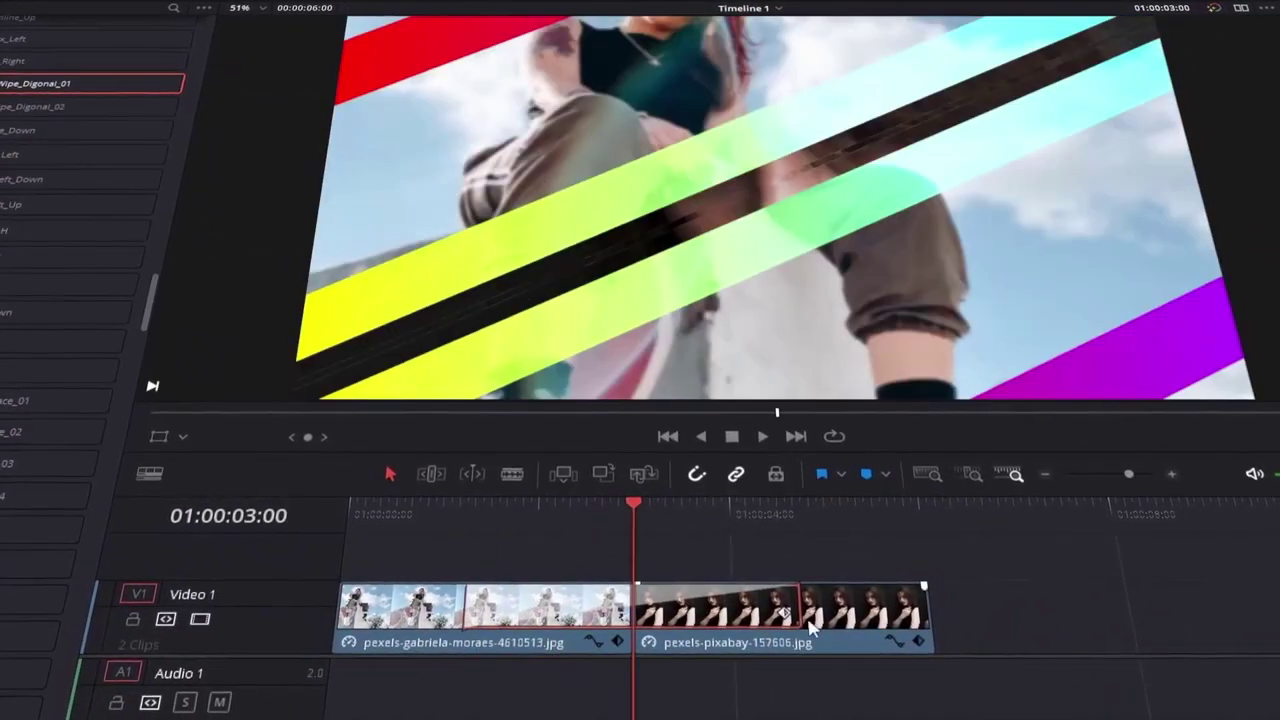
{"action": "mouse_move", "coordinate": [626, 505]}
{"action": "left_mouse_down"}
{"action": "mouse_move", "coordinate": [521, 515]}
{"action": "mouse_move", "coordinate": [648, 511]}
{"action": "left_mouse_up"}
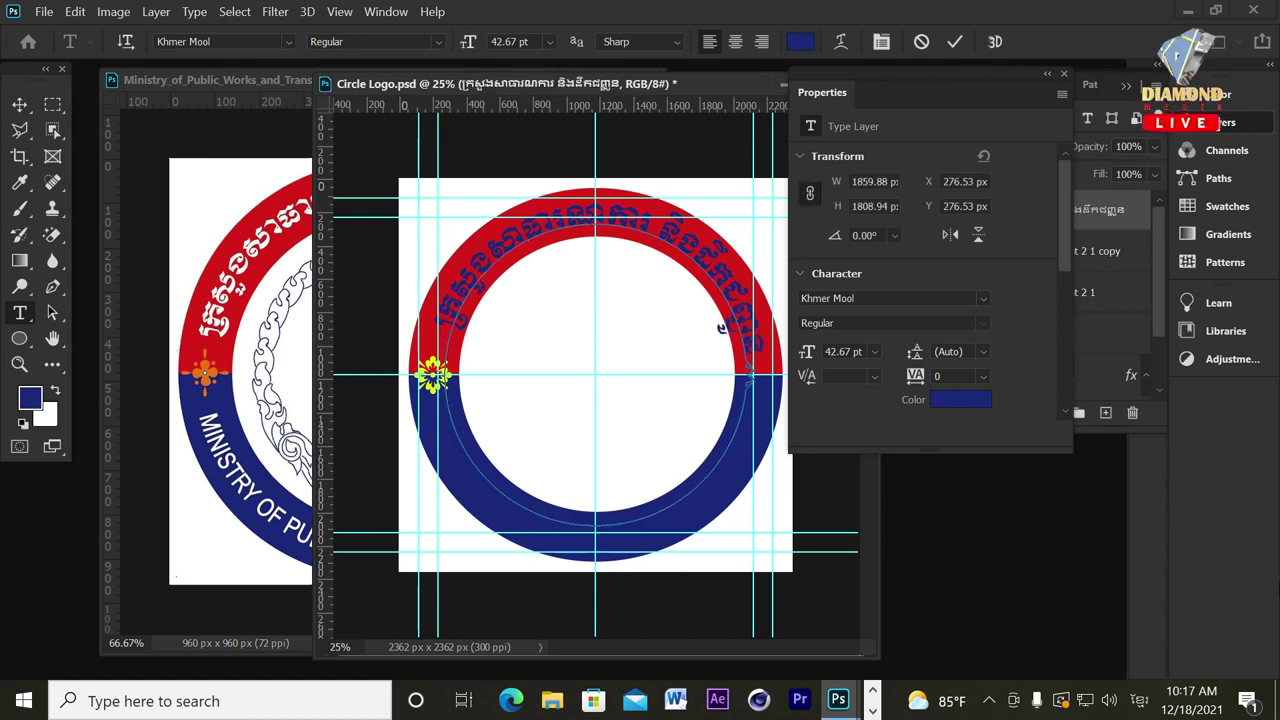
Make the curved logo text white, then start new text on the circle path with 'B'
{"action": "left_click", "coordinate": [960, 399]}
{"action": "left_click", "coordinate": [1203, 154]}
{"action": "left_click", "coordinate": [19, 104]}
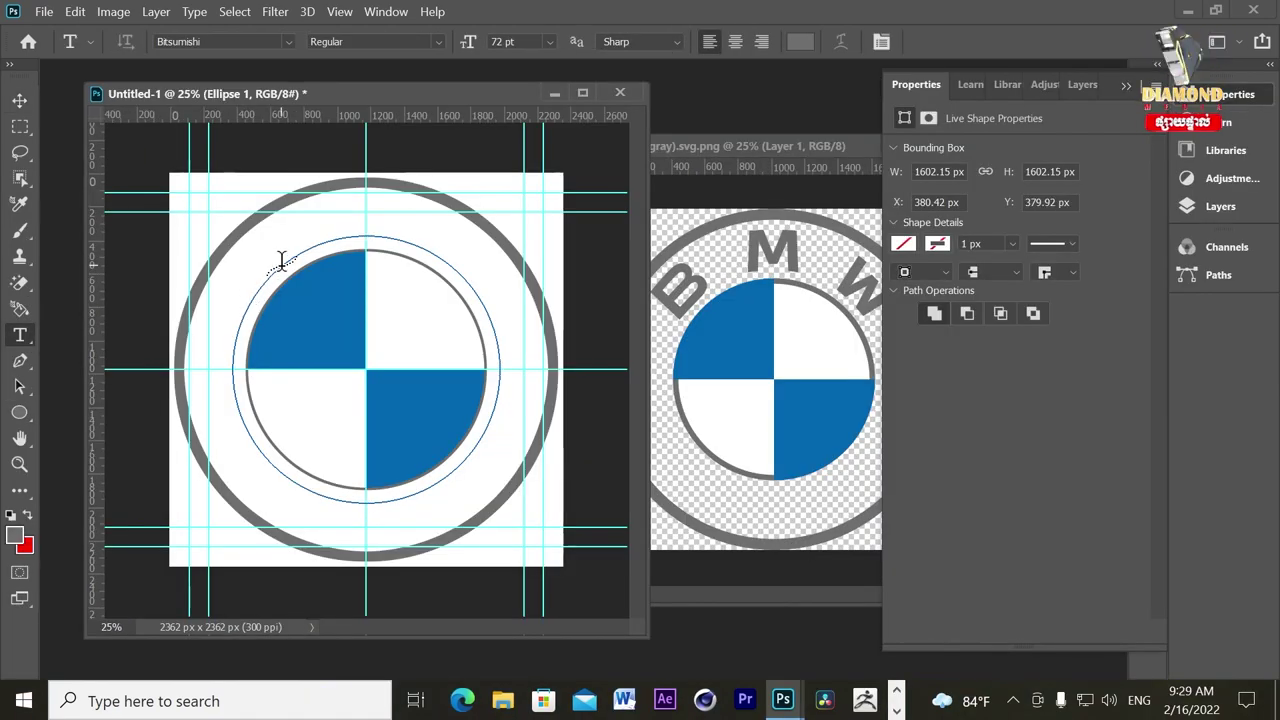
{"action": "left_click", "coordinate": [282, 260]}
{"action": "type", "text": "B"}
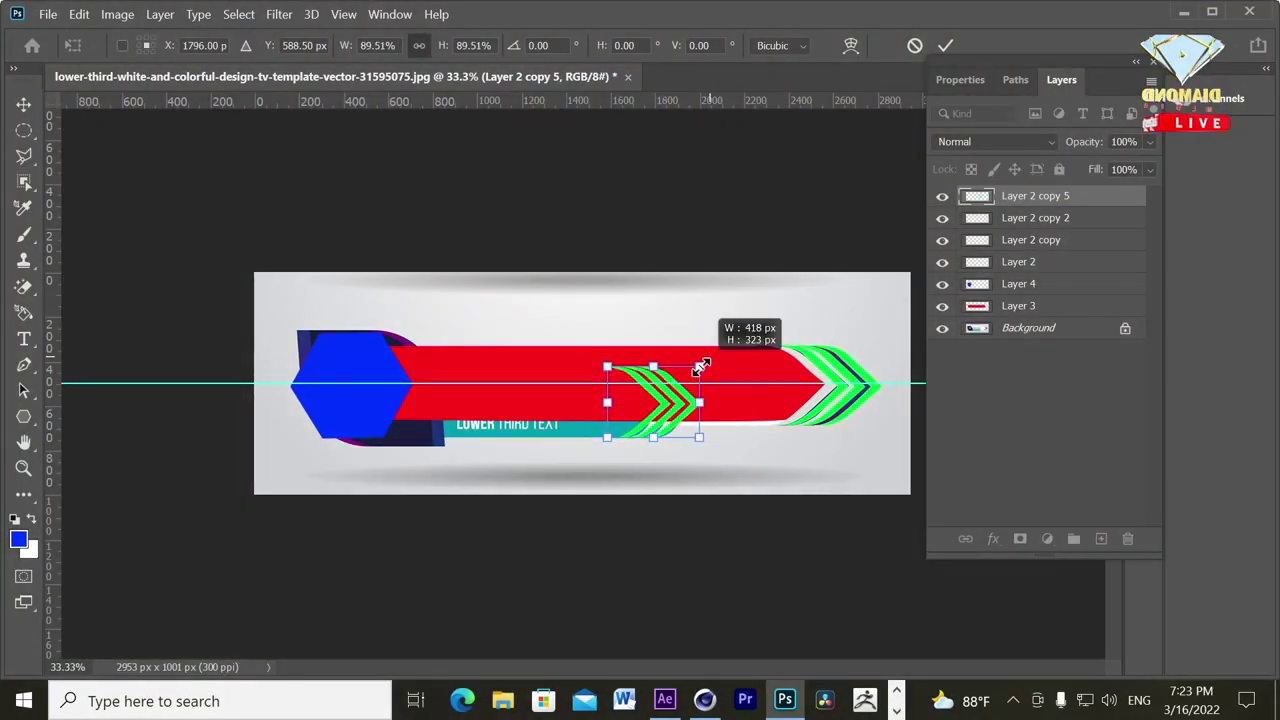
Narrow the green chevrons and flip the red bar copy (Layer 3 copy) vertically
{"action": "left_click_drag", "start_coordinate": [700, 367], "coordinate": [699, 461]}
{"action": "key", "text": "ctrl+plus"}
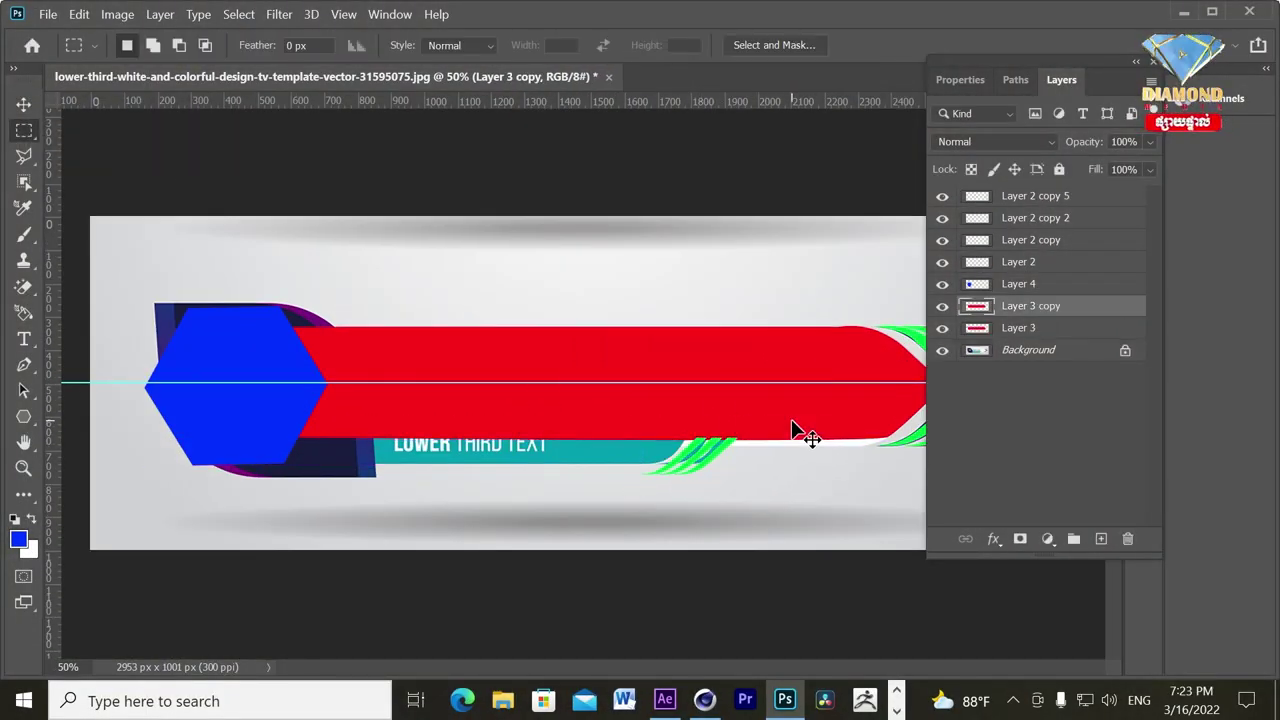
{"action": "key", "text": "ctrl+t"}
{"action": "right_click", "coordinate": [537, 462]}
{"action": "left_click", "coordinate": [575, 452]}
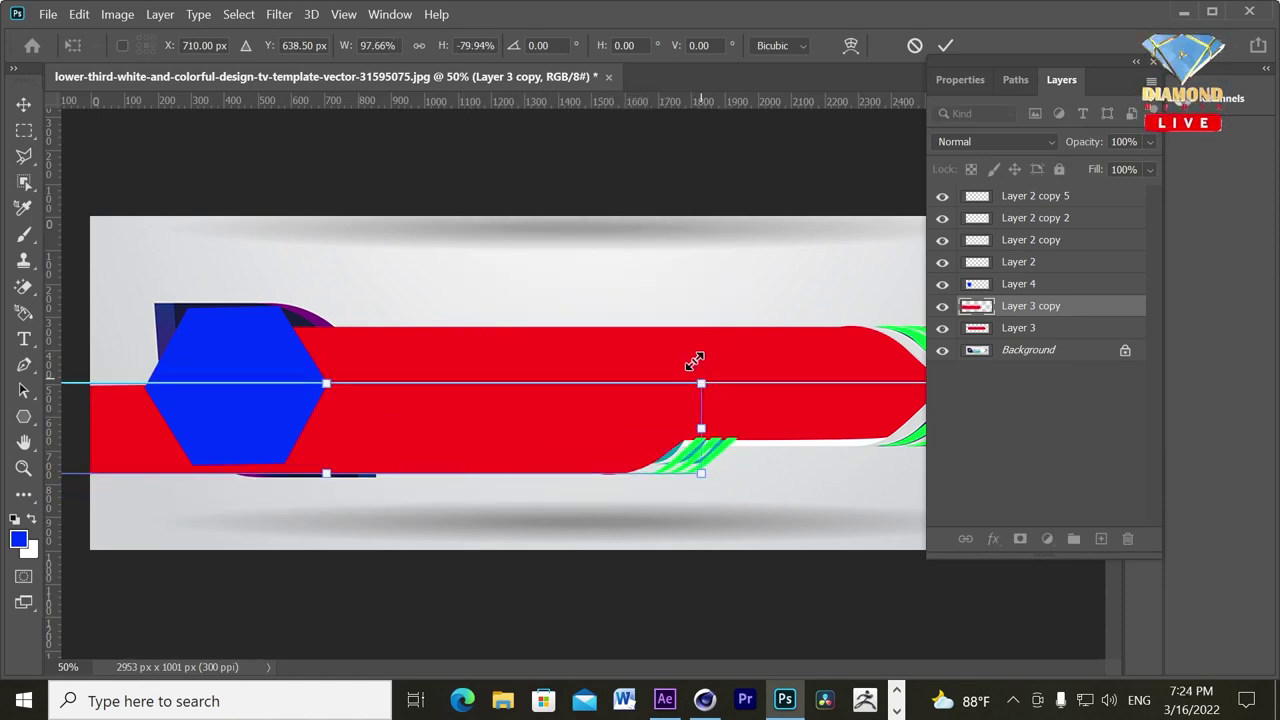